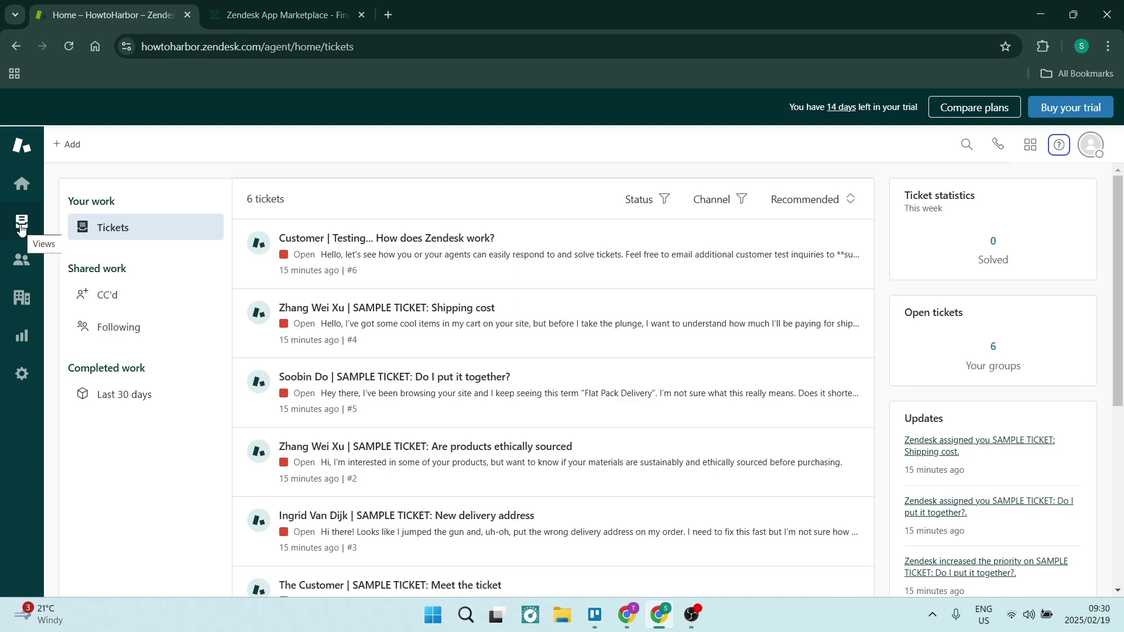
# Open the Views list to show Your unsolved tickets with six open tickets
pyautogui.click(21, 227)
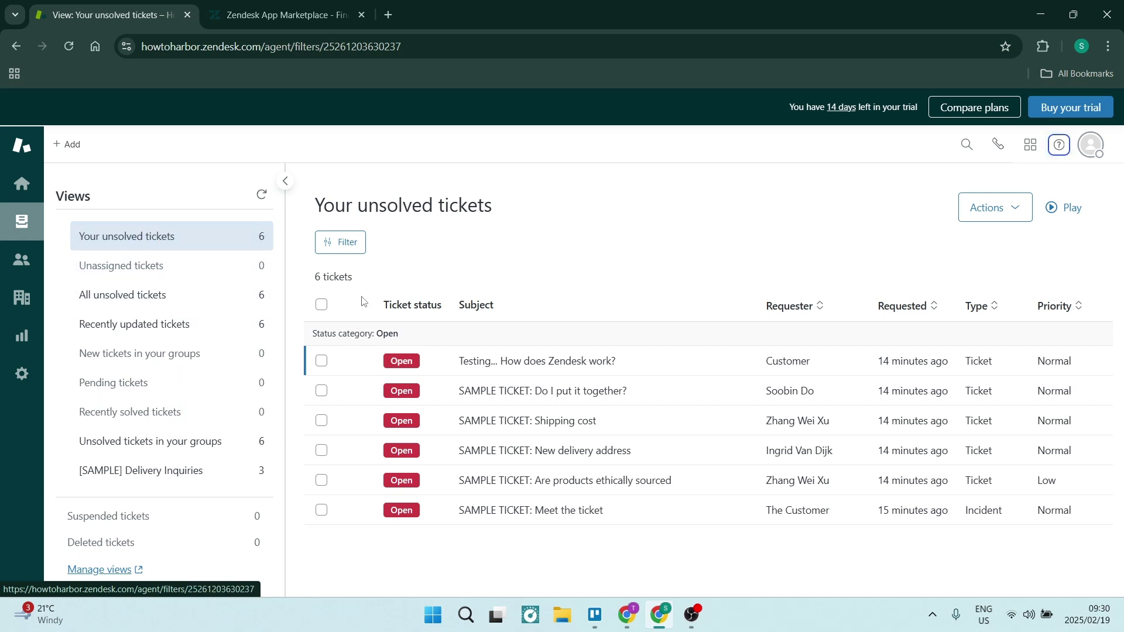
# Open ticket #6 'Testing... How does Zendesk work?' and start an empty public reply
pyautogui.click(475, 362)
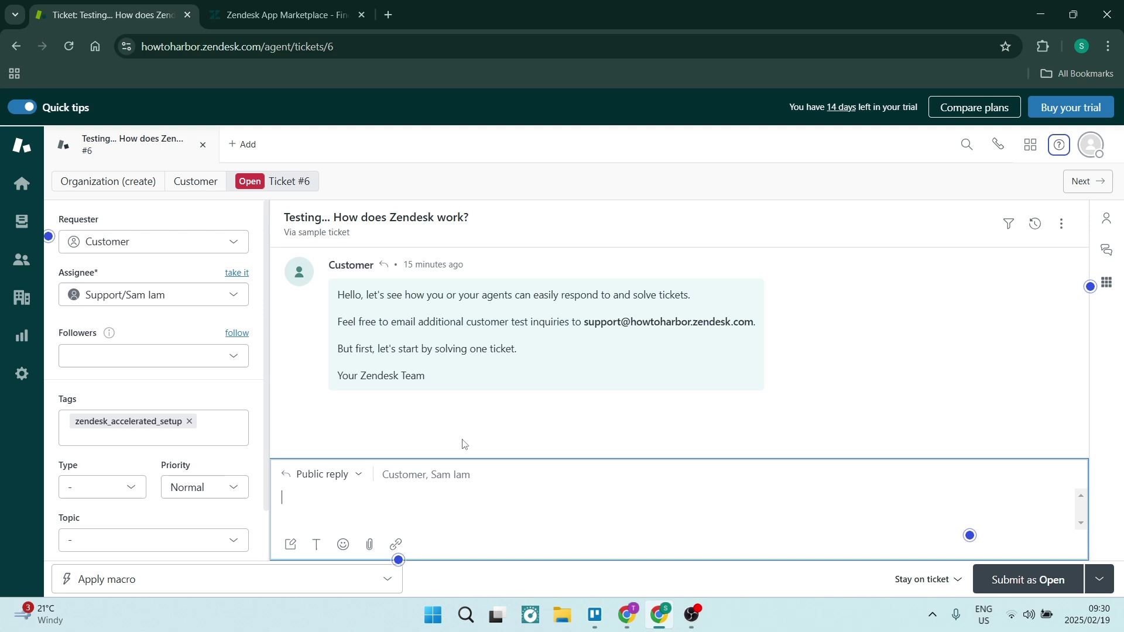
pyautogui.click(355, 476)
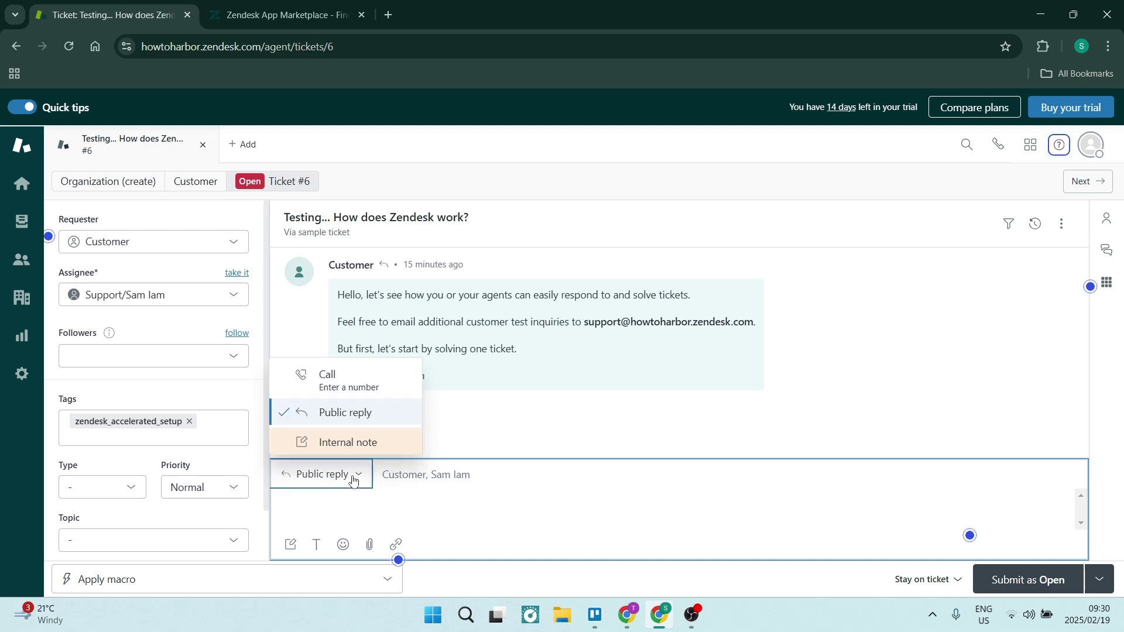
pyautogui.click(354, 478)
pyautogui.click(320, 514)
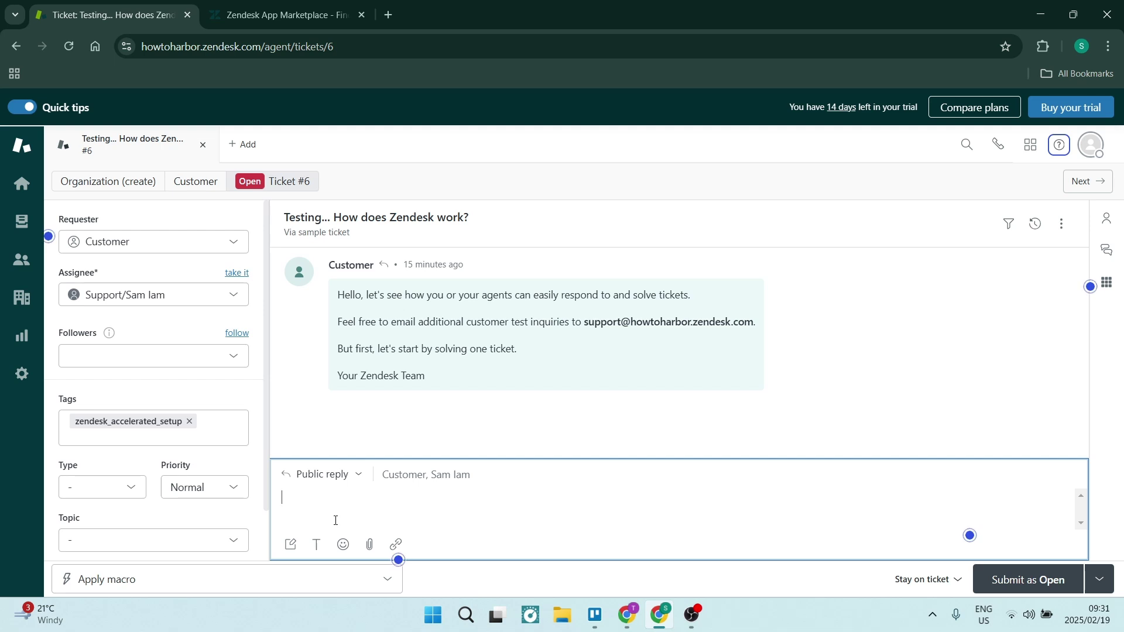
pyautogui.moveTo(398, 560)
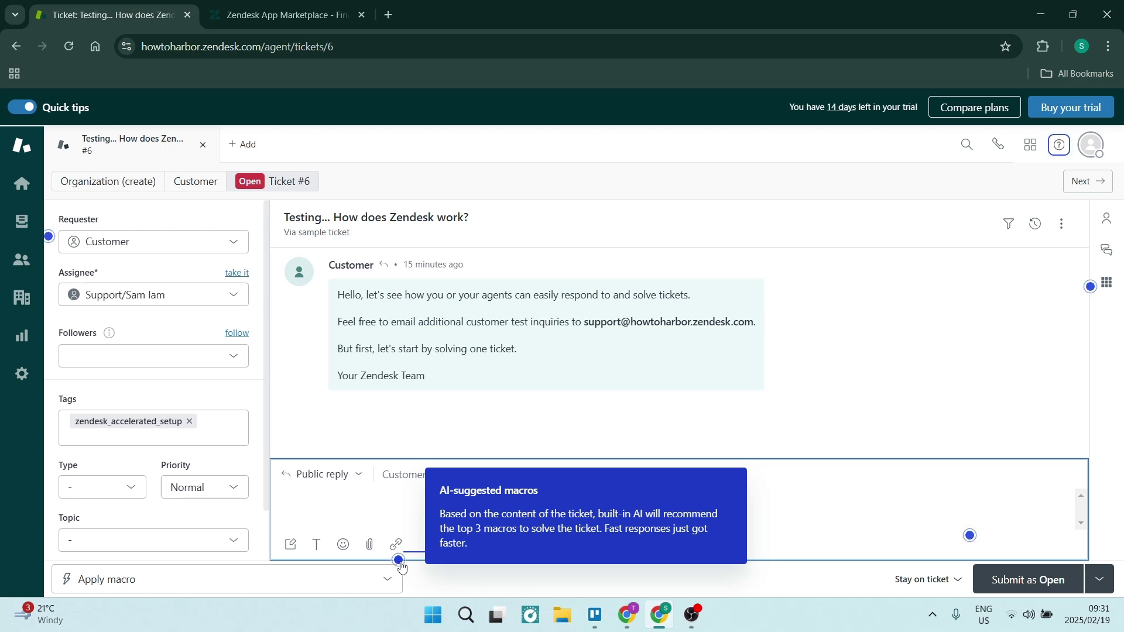
pyautogui.moveTo(429, 375); pyautogui.dragTo(322, 300)
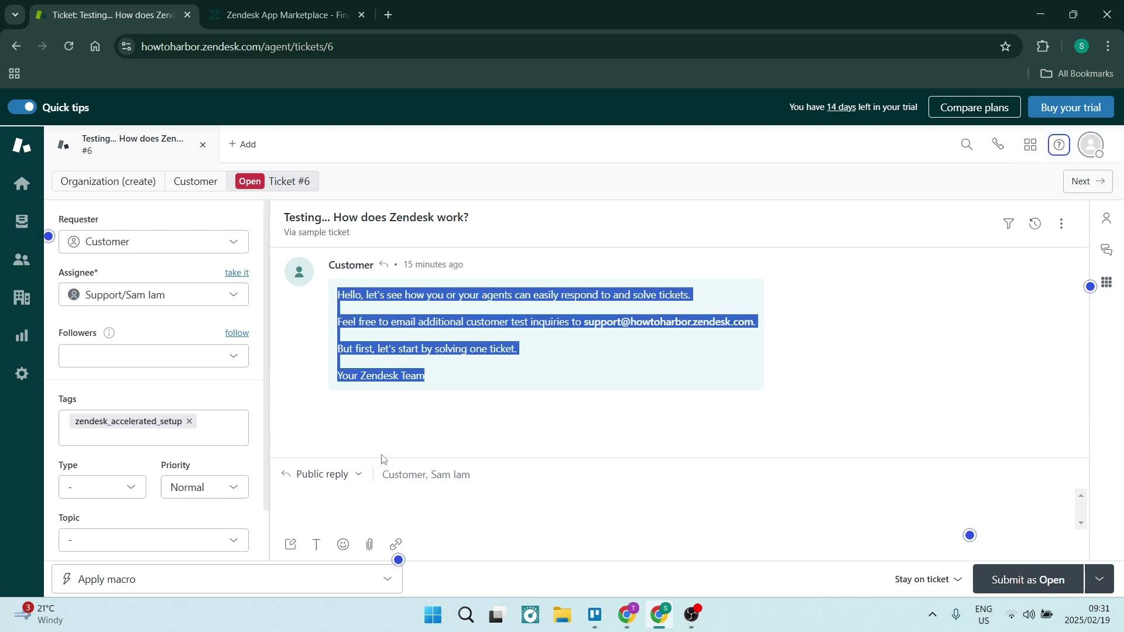
pyautogui.click(366, 513)
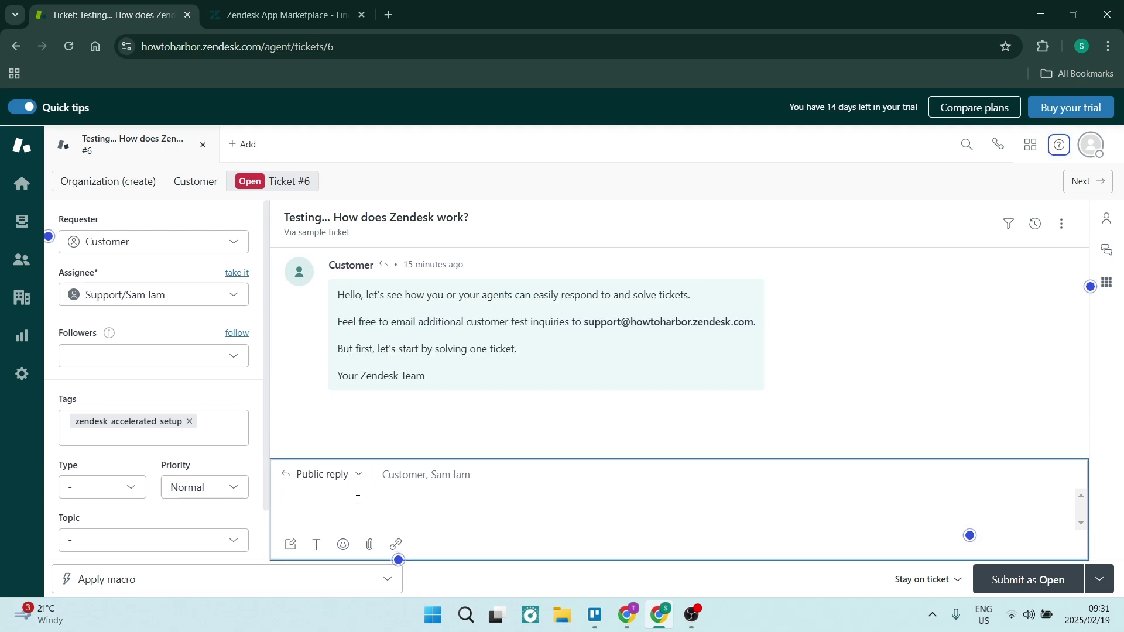
pyautogui.click(377, 581)
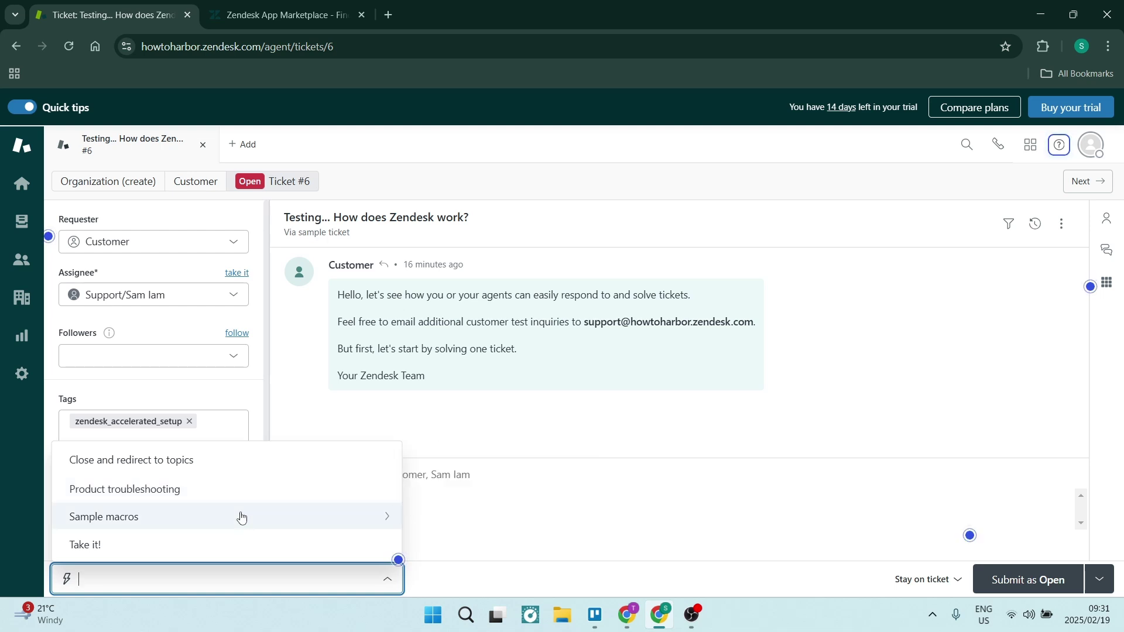
pyautogui.click(373, 523)
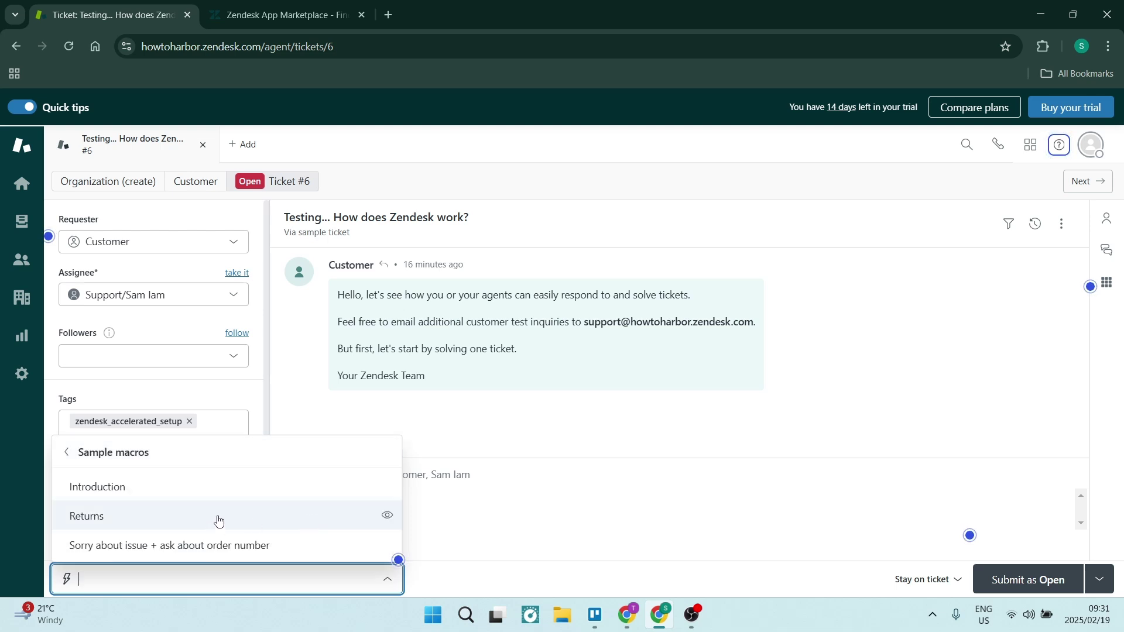
pyautogui.click(77, 454)
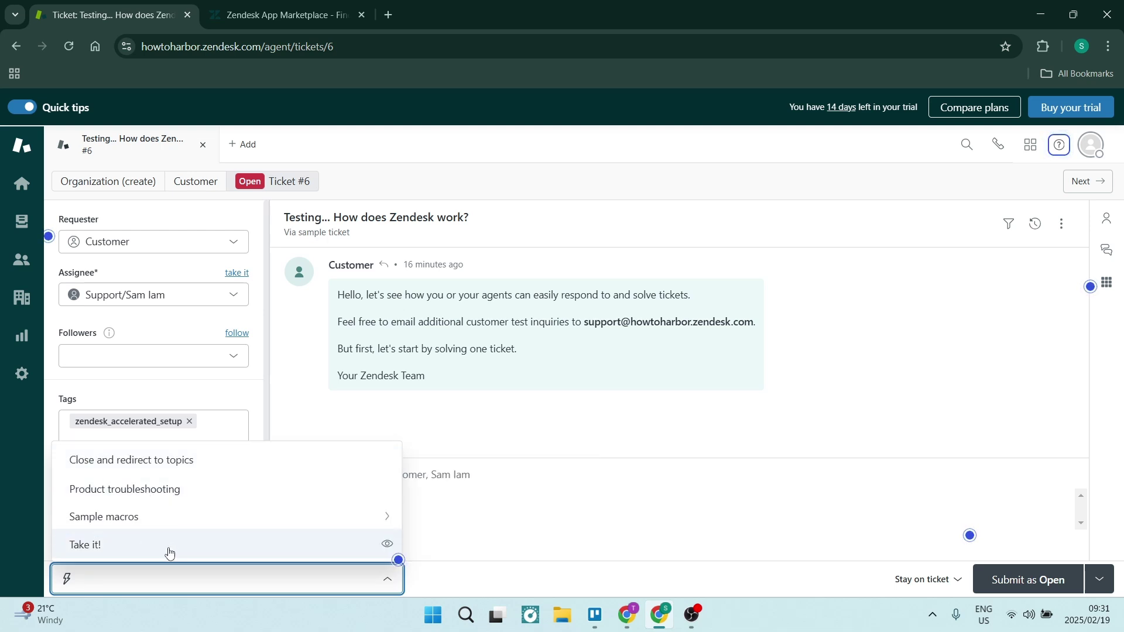
pyautogui.click(373, 519)
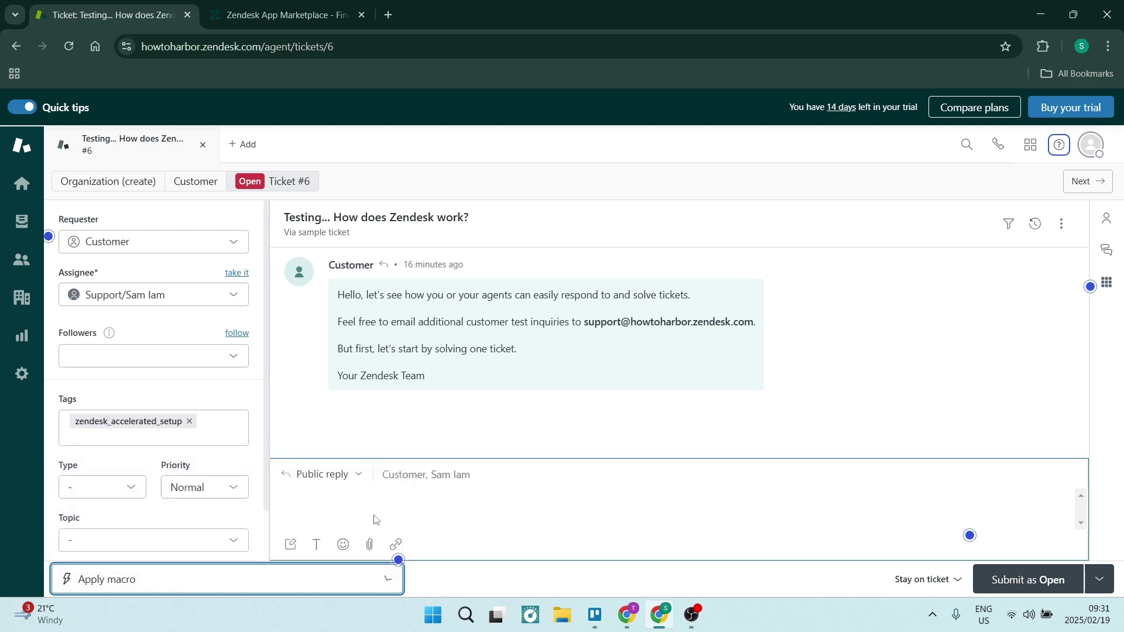
pyautogui.click(352, 503)
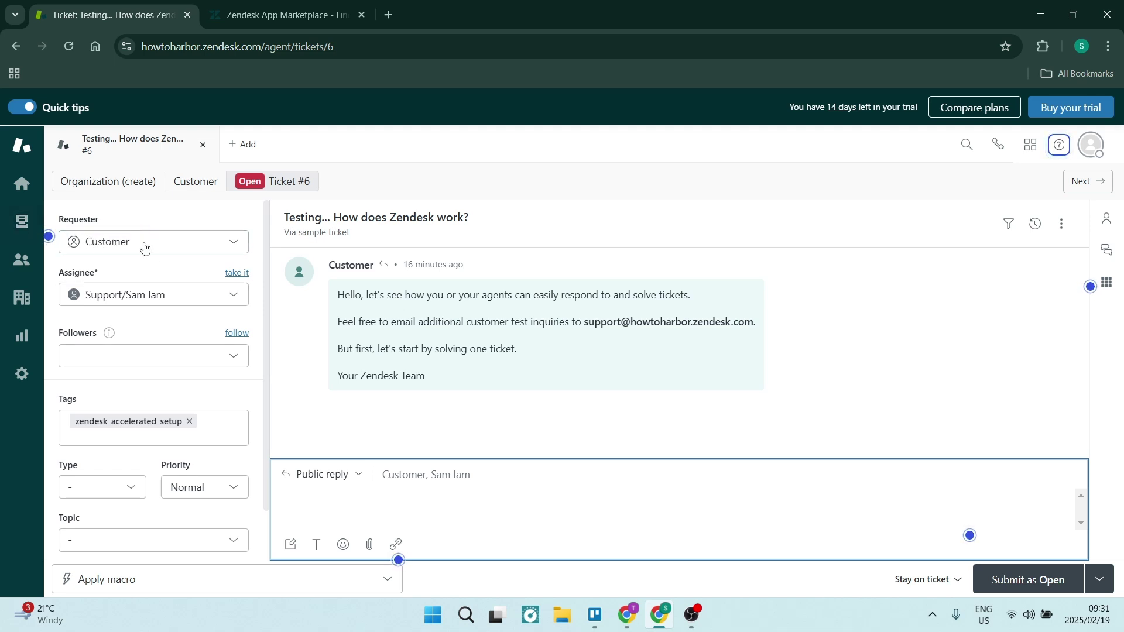
pyautogui.click(192, 298)
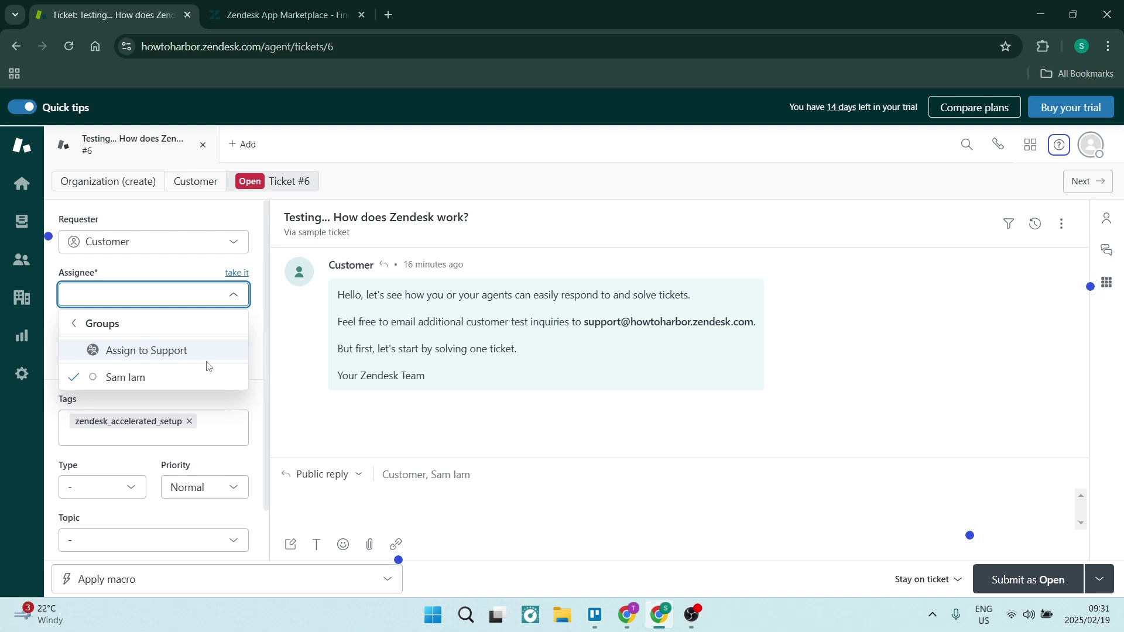
pyautogui.click(234, 297)
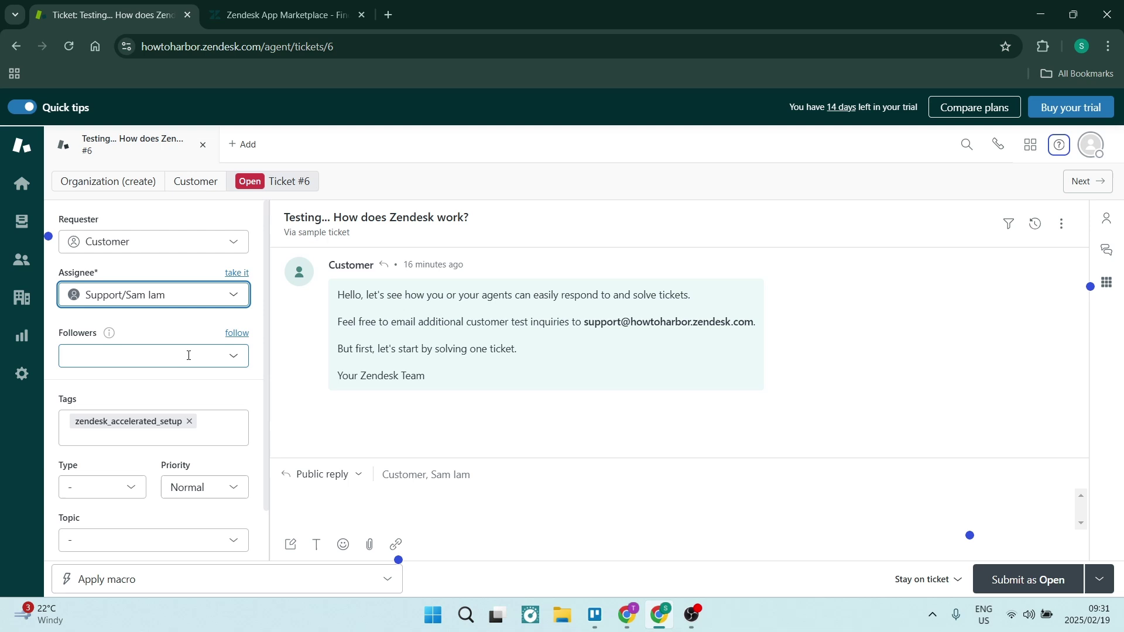
pyautogui.click(228, 362)
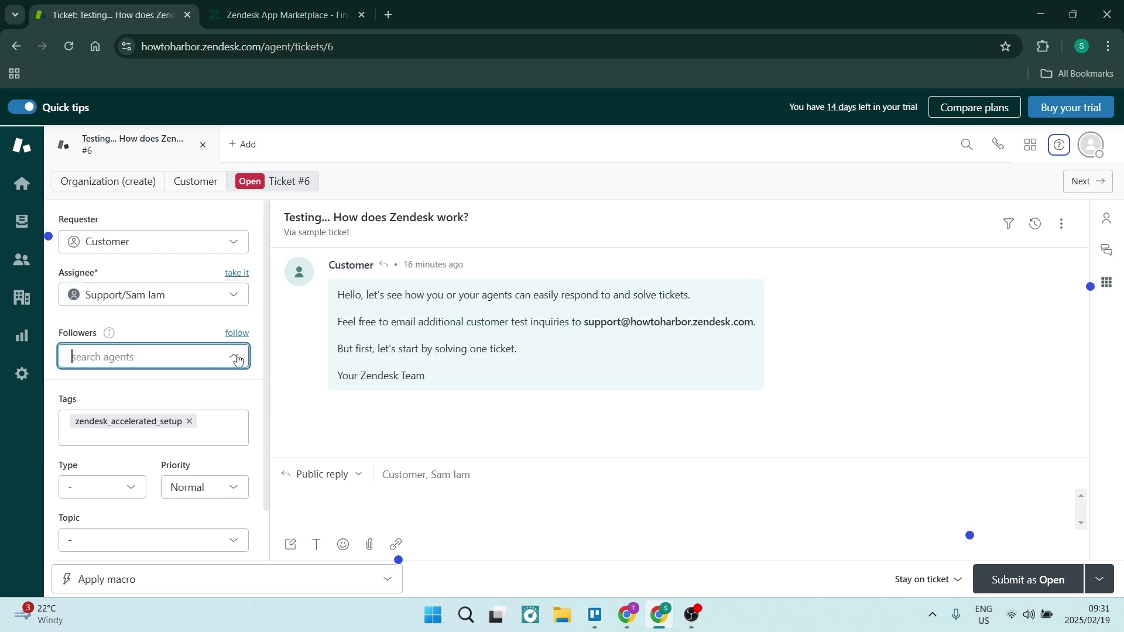
pyautogui.click(237, 360)
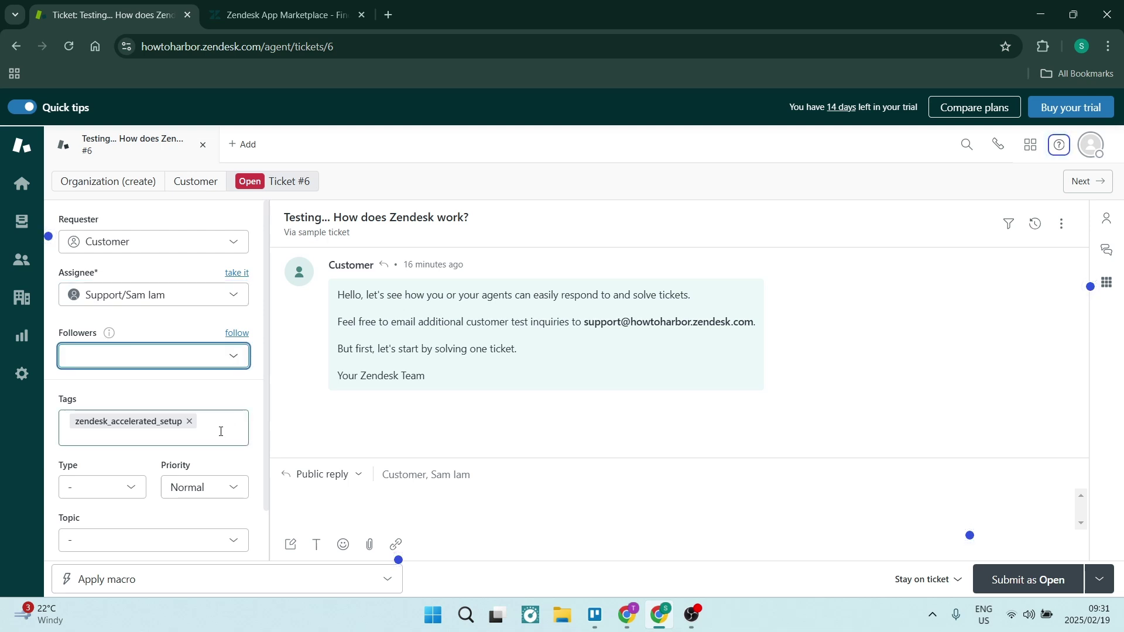
pyautogui.scroll(-1, 220, 434)
pyautogui.click(132, 431)
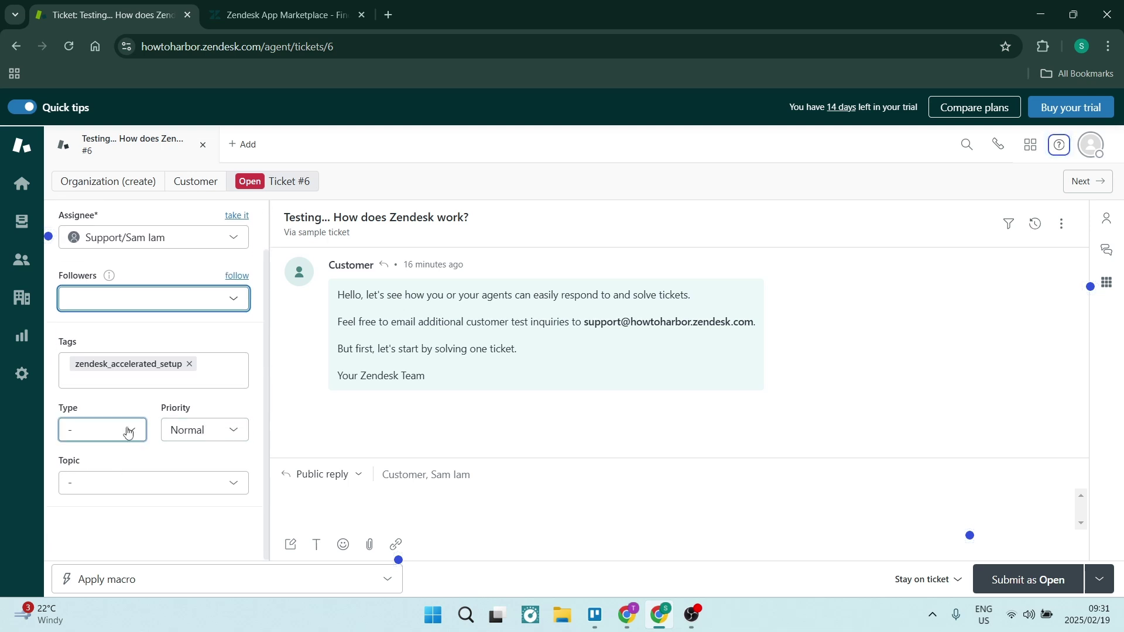
pyautogui.click(133, 431)
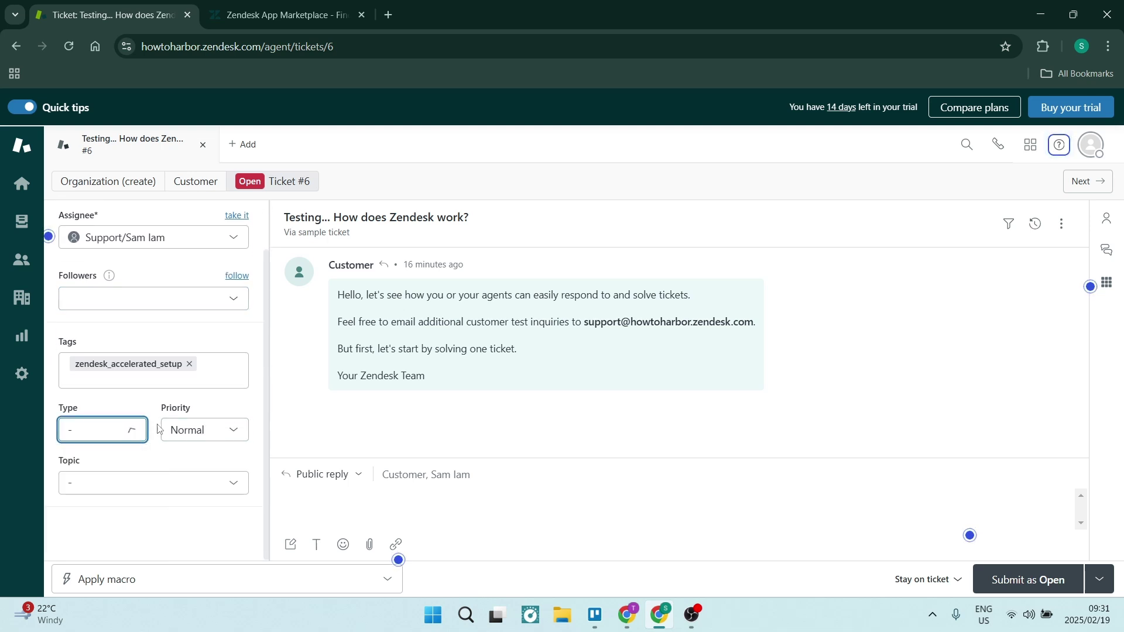
pyautogui.click(197, 484)
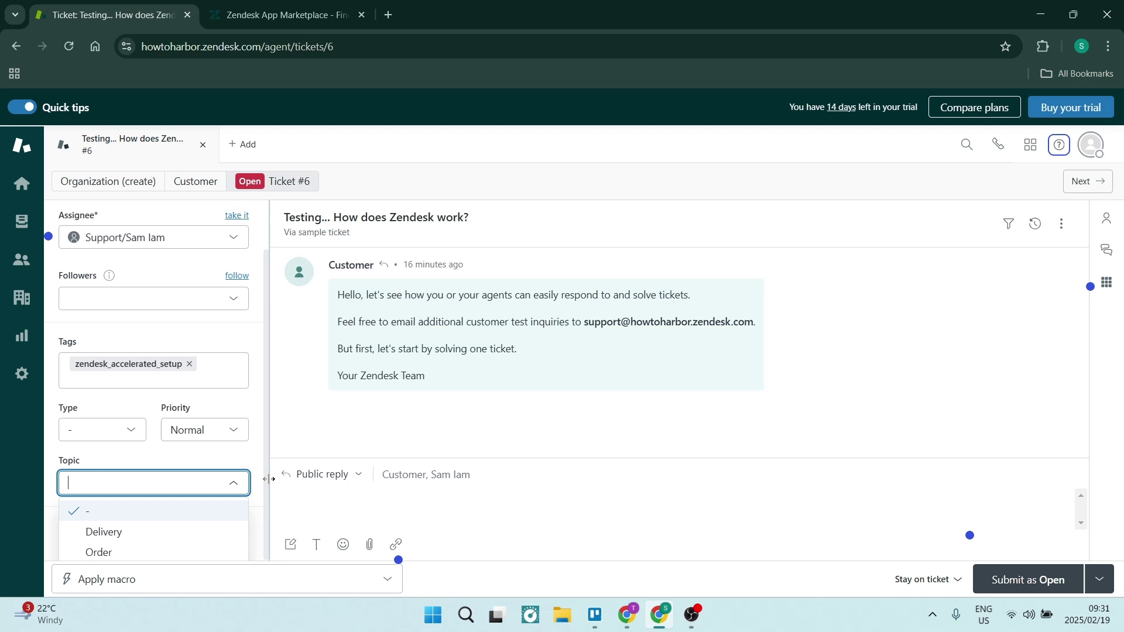
pyautogui.click(233, 486)
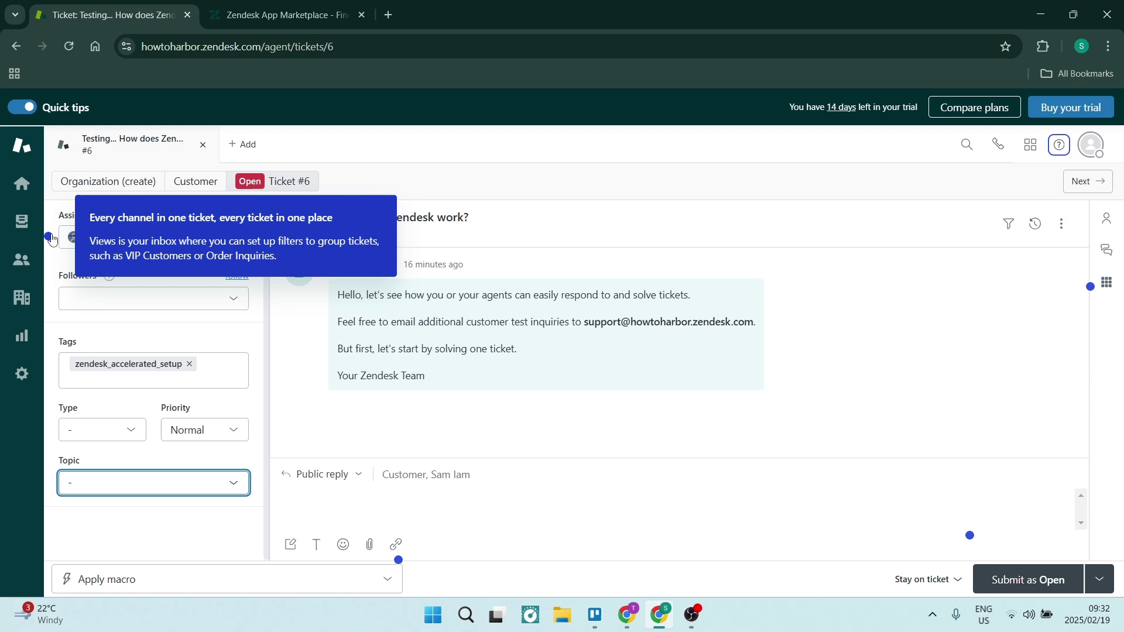
# Show the apps panel for ticket #6, listing apps like TeamViewer, Zoom and Trello
pyautogui.click(1106, 285)
pyautogui.scroll(-1, 977, 302)
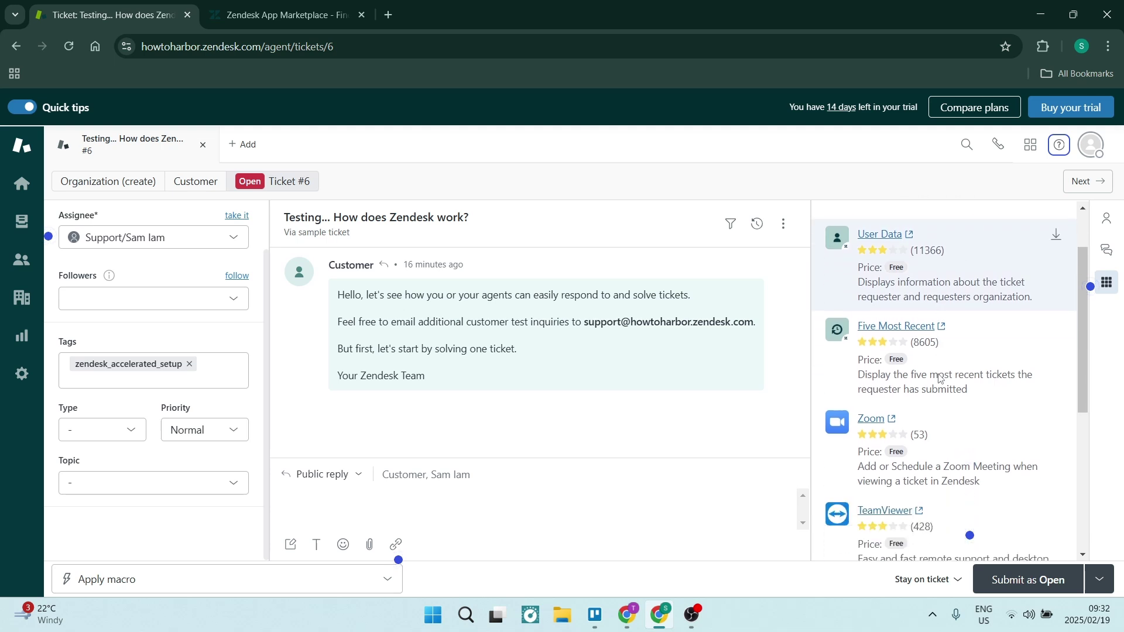
pyautogui.scroll(-3, 939, 332)
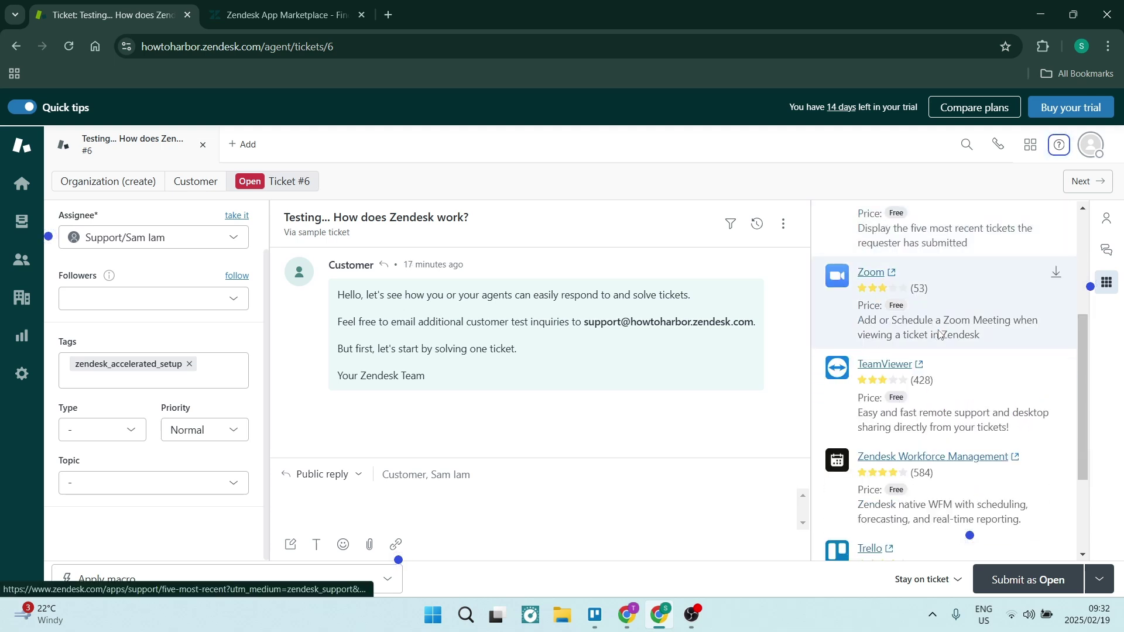
pyautogui.scroll(-1, 940, 333)
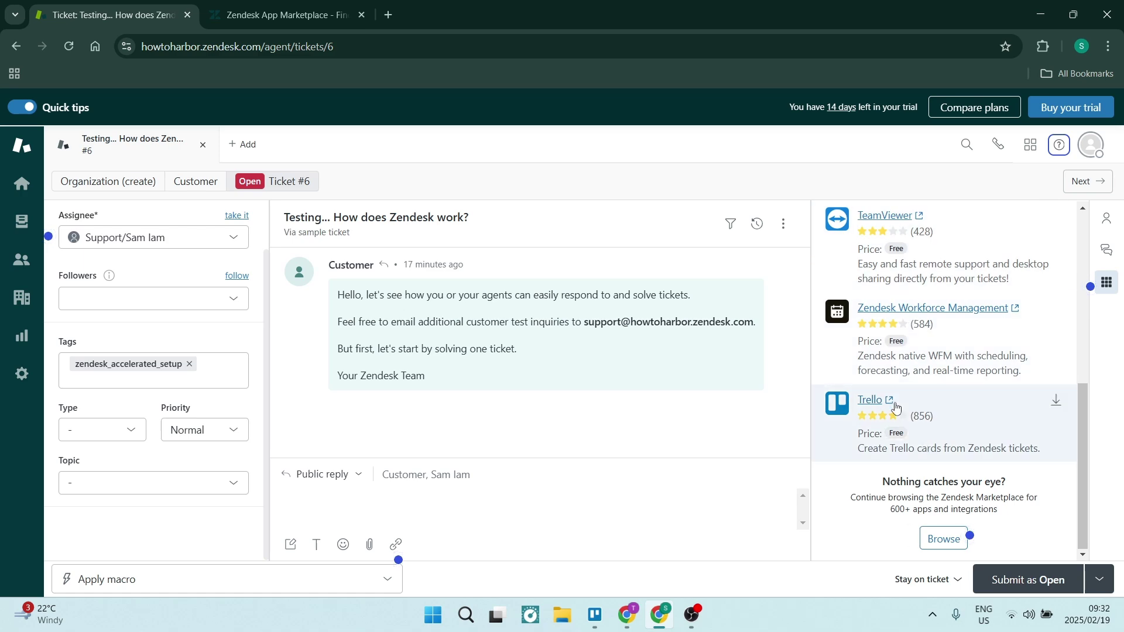
pyautogui.scroll(5, 894, 373)
pyautogui.scroll(-5, 923, 457)
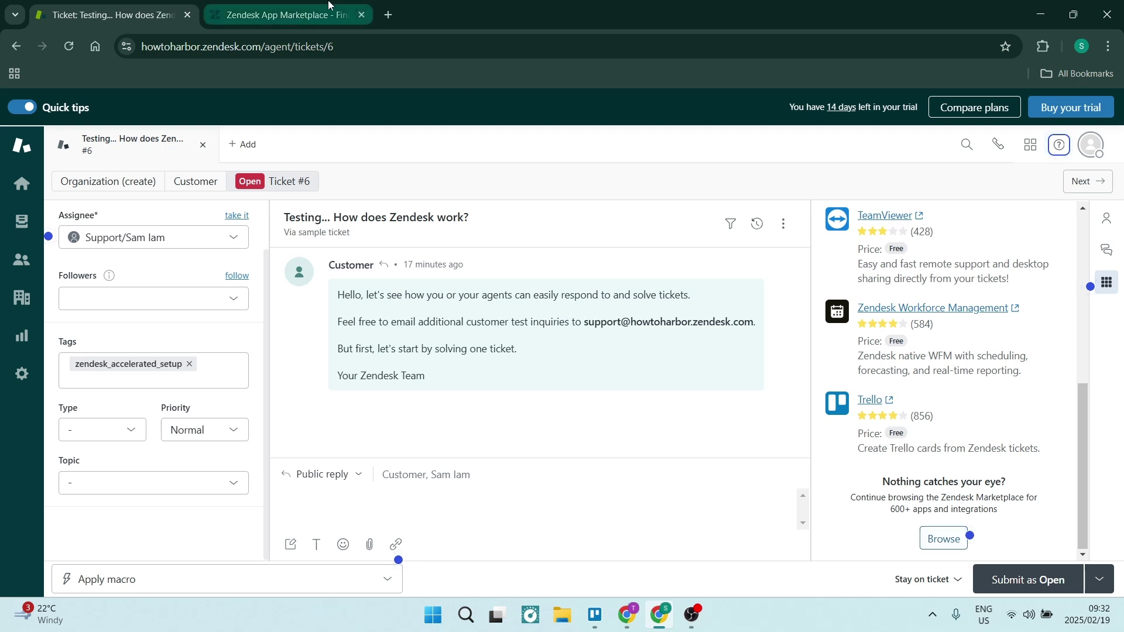
# Switch to the Zendesk App Marketplace tab showing 72 'whatsapp' search results
pyautogui.click(303, 11)
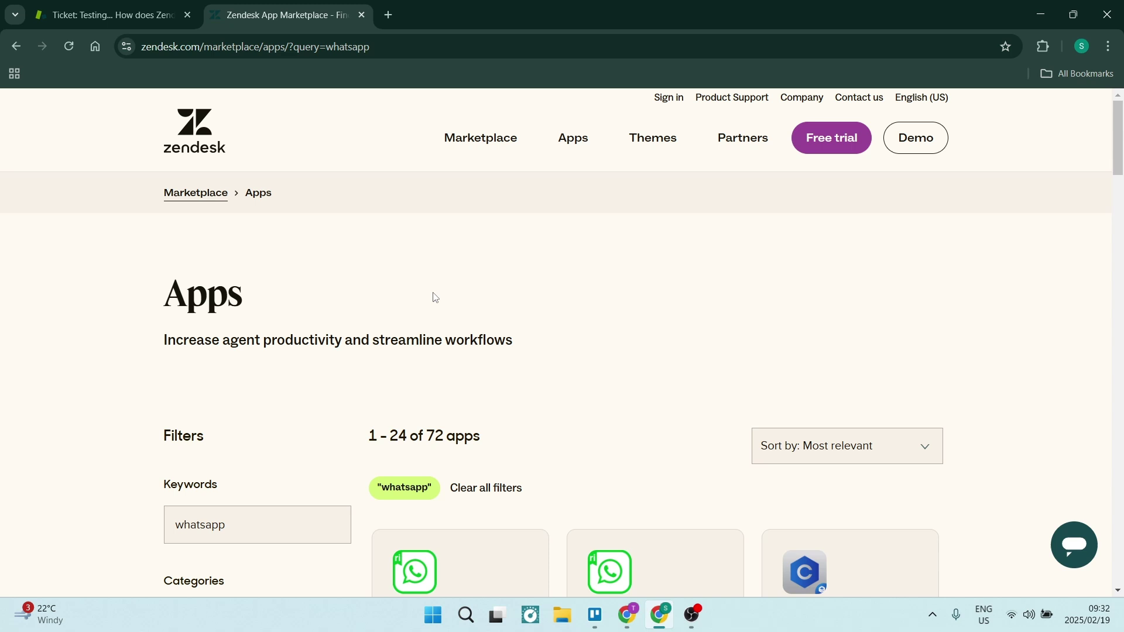
pyautogui.scroll(-3, 434, 298)
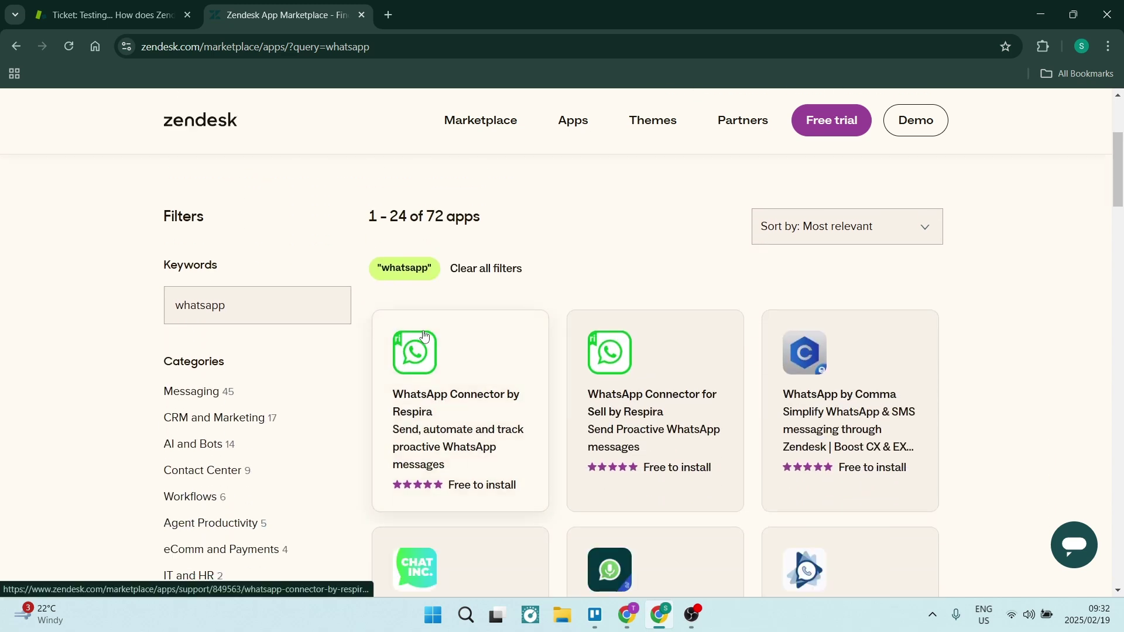
pyautogui.scroll(-1, 396, 390)
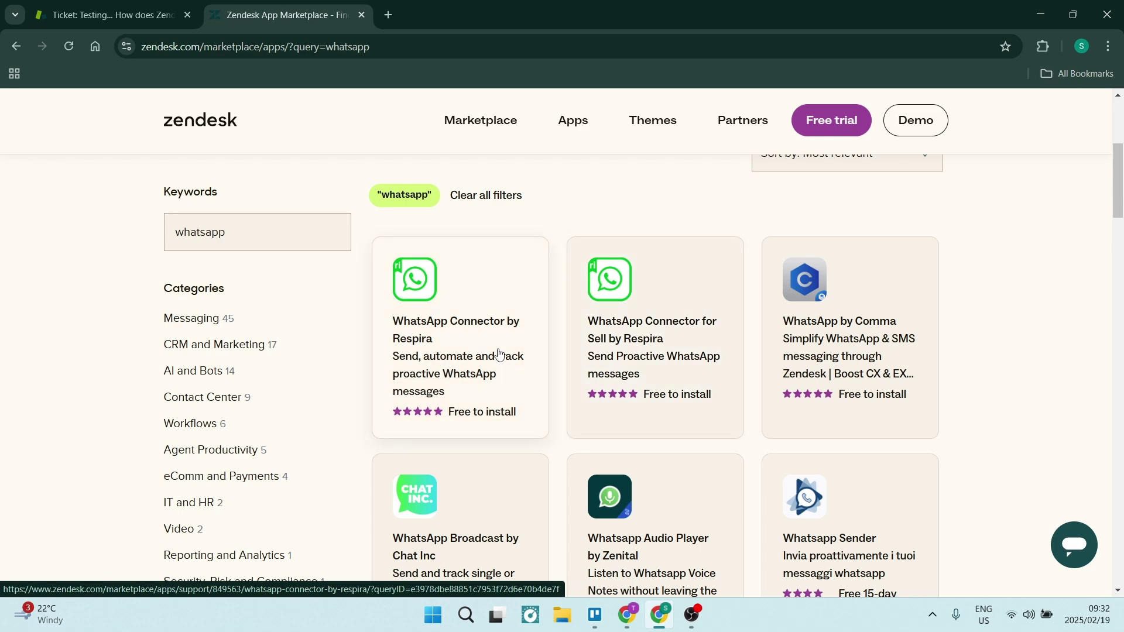
pyautogui.scroll(2, 498, 352)
pyautogui.scroll(2, 497, 360)
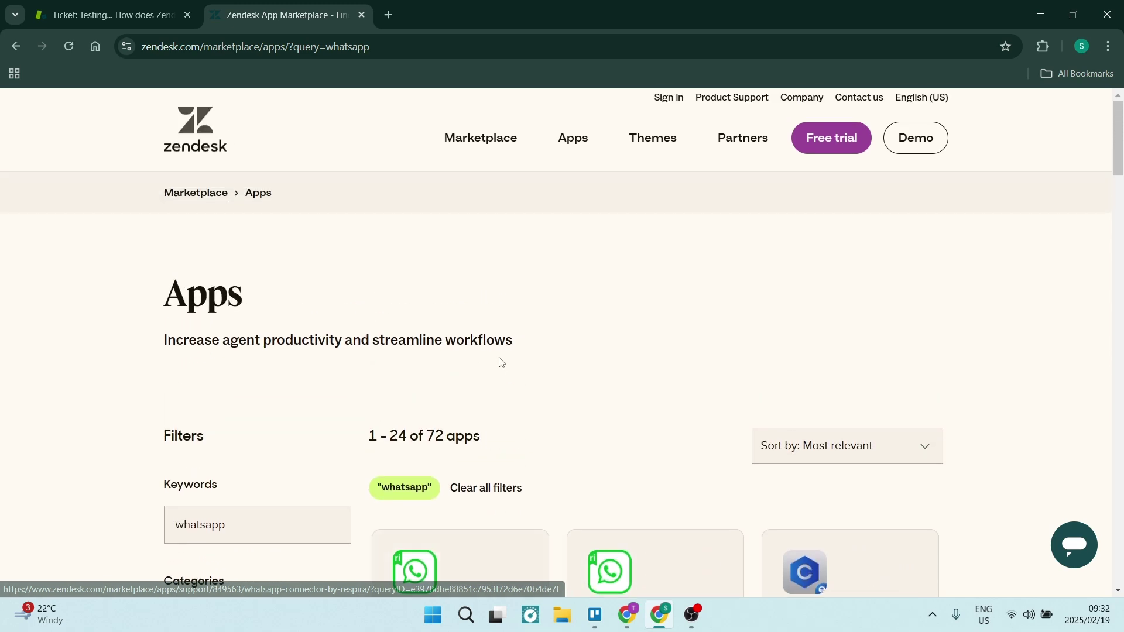
# Go back to the Ticket browser tab with ticket #6 and its apps panel
pyautogui.click(65, 16)
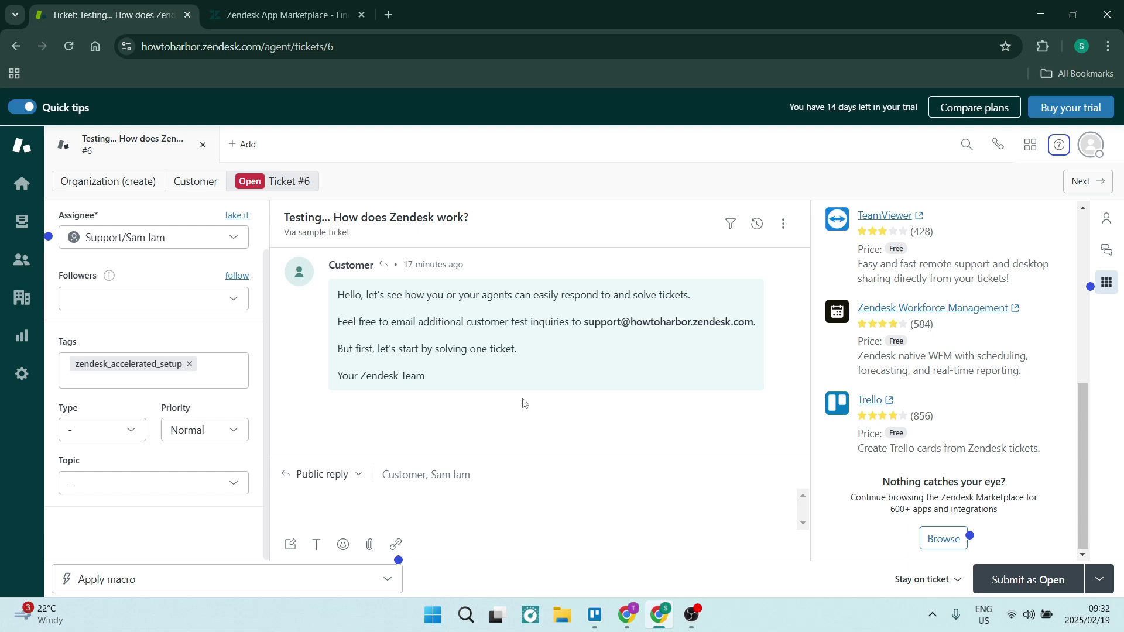